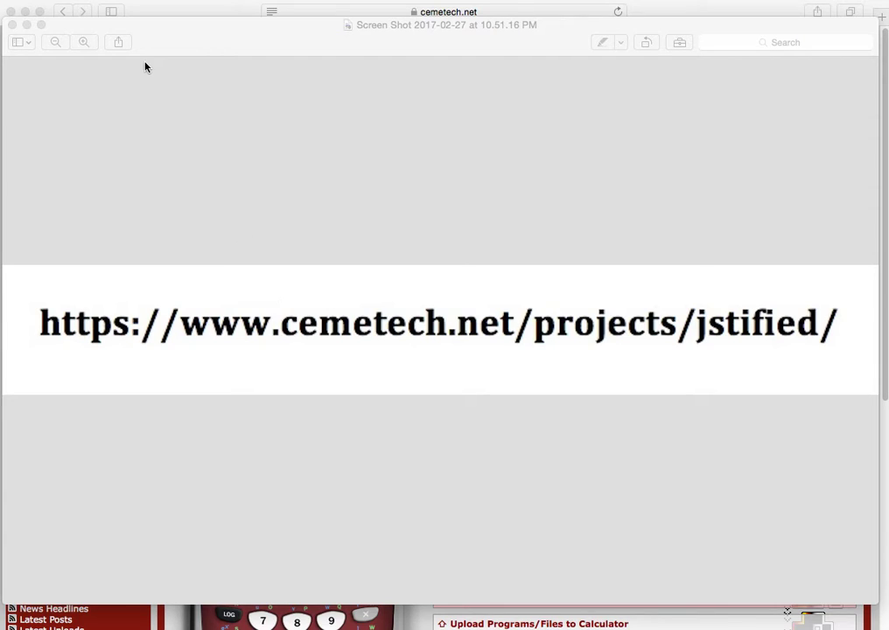
Close out of the Preview screenshot and bring the jsTIfied page in Safari forward.
click(155, 7)
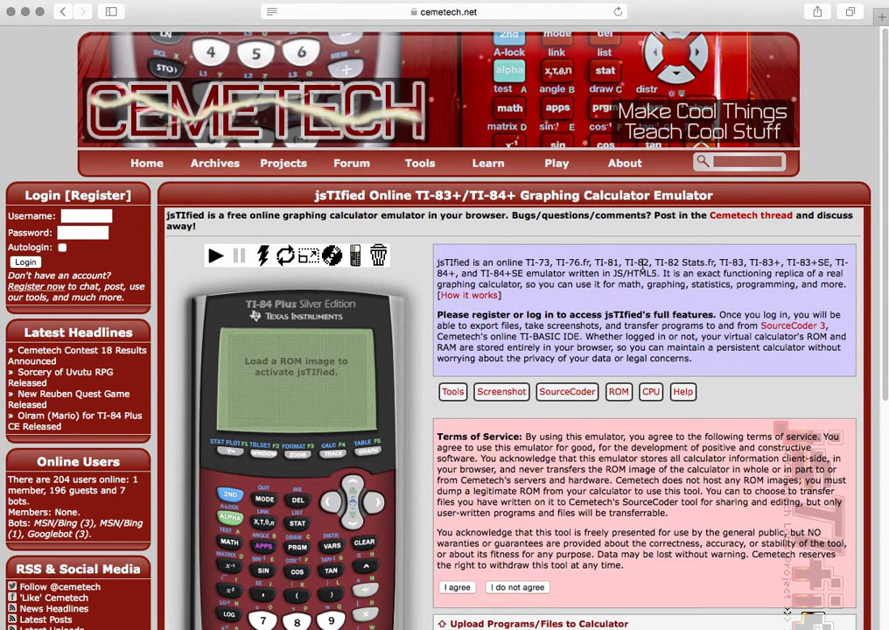
scroll(644, 265, down, 1)
scroll(644, 264, down, 7)
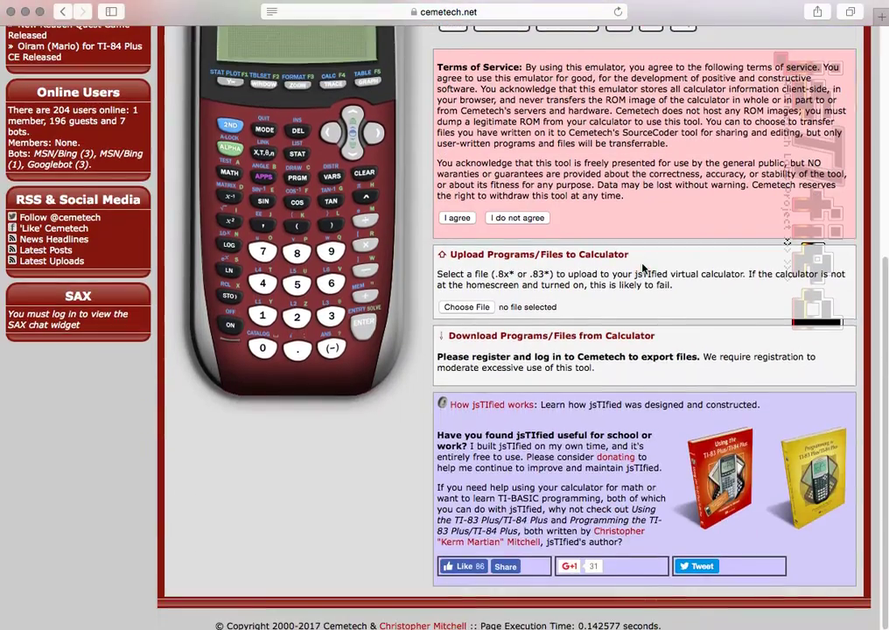
scroll(643, 267, up, 7)
scroll(643, 267, down, 4)
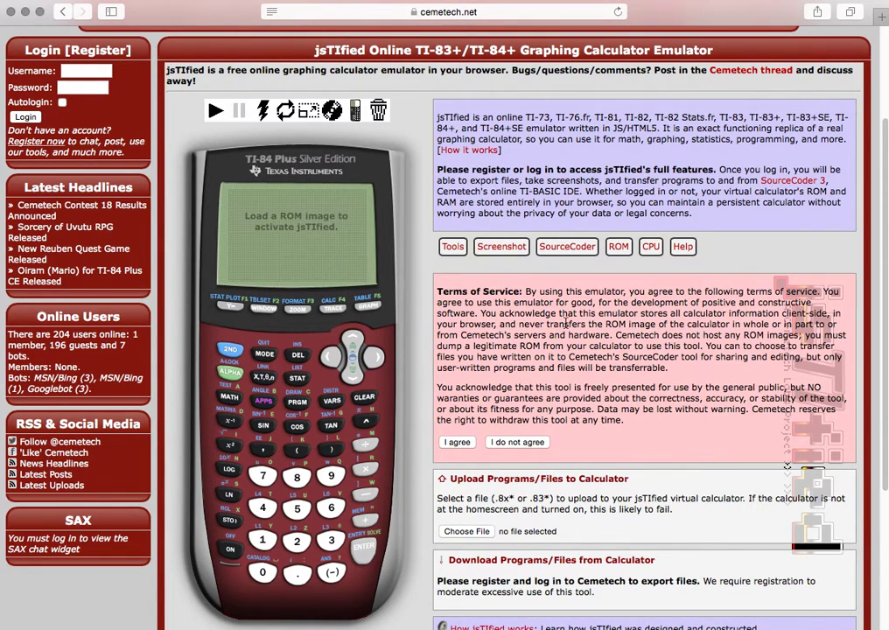
scroll(567, 324, up, 4)
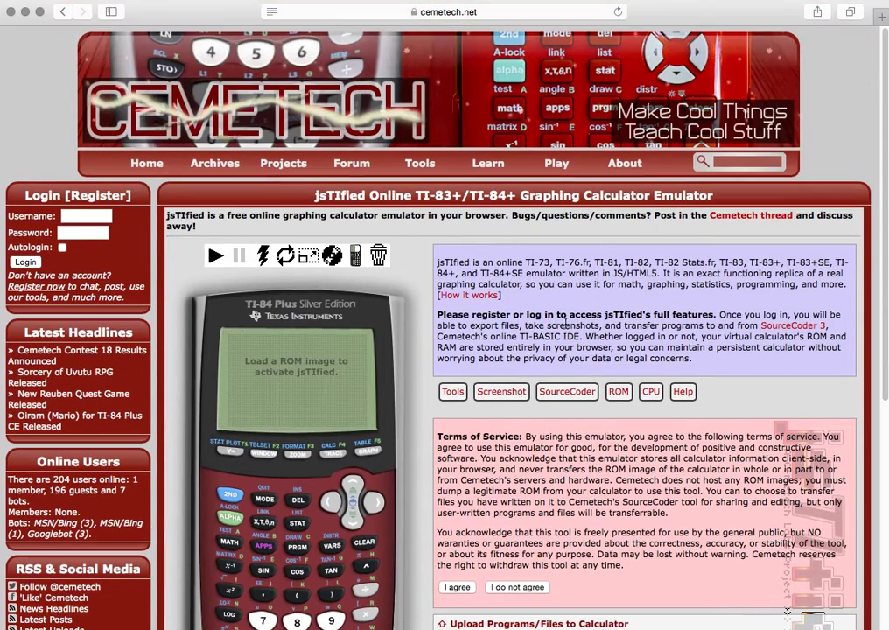
scroll(566, 322, down, 5)
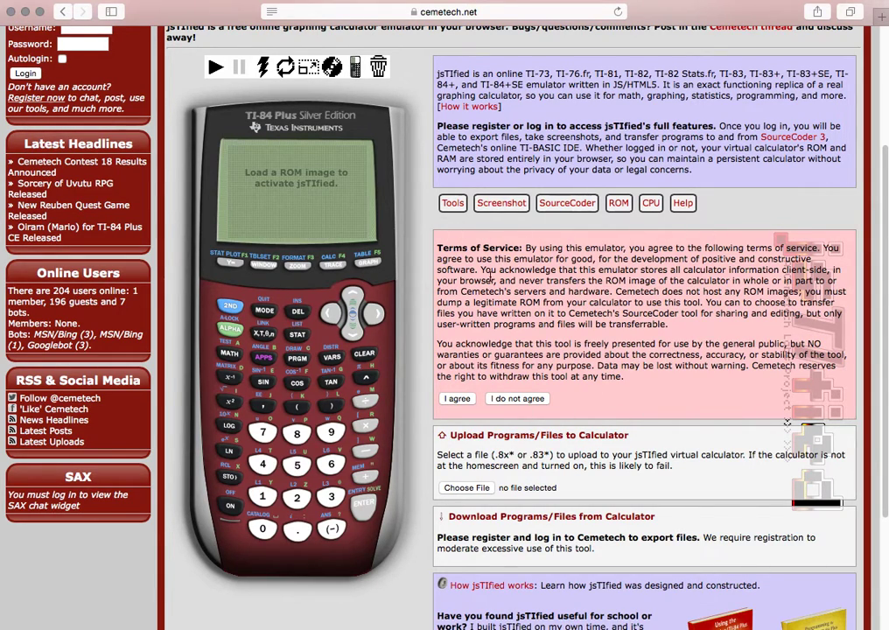
scroll(481, 316, down, 1)
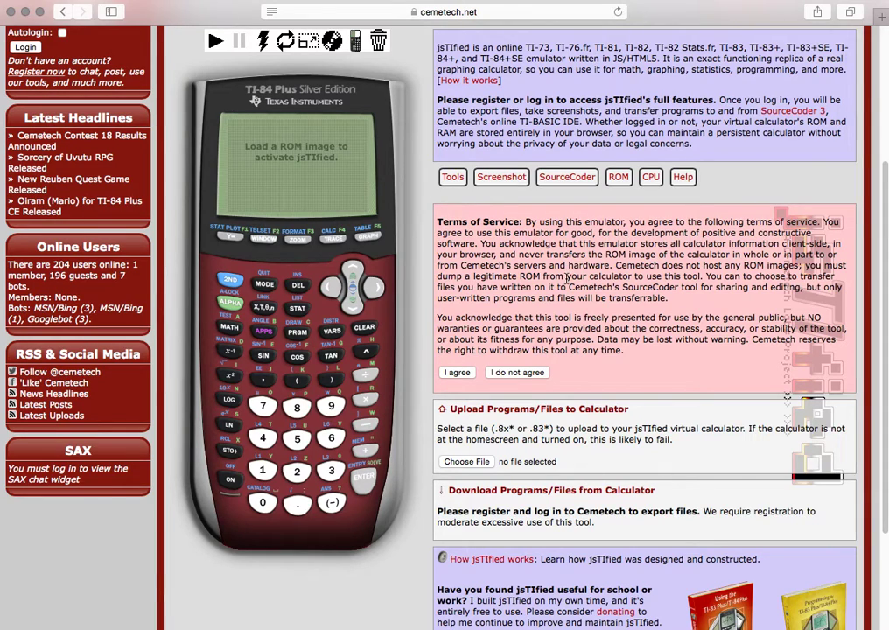
Agree to the jsTIfied terms of service and open the ROM image file picker.
click(457, 373)
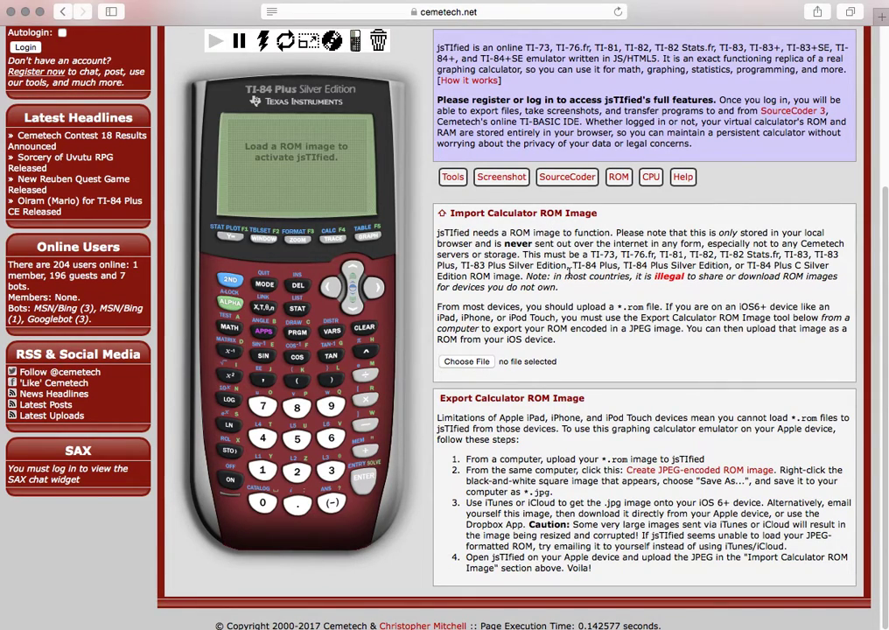
click(468, 366)
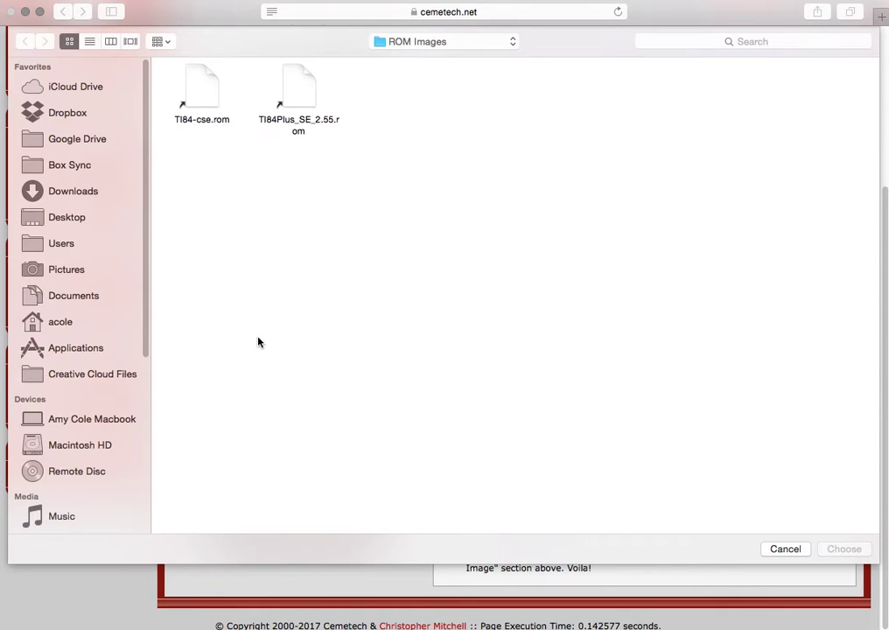
Load TI84Plus_SE_2.55.rom from Documents > ROM Images into the emulator.
click(423, 43)
click(413, 56)
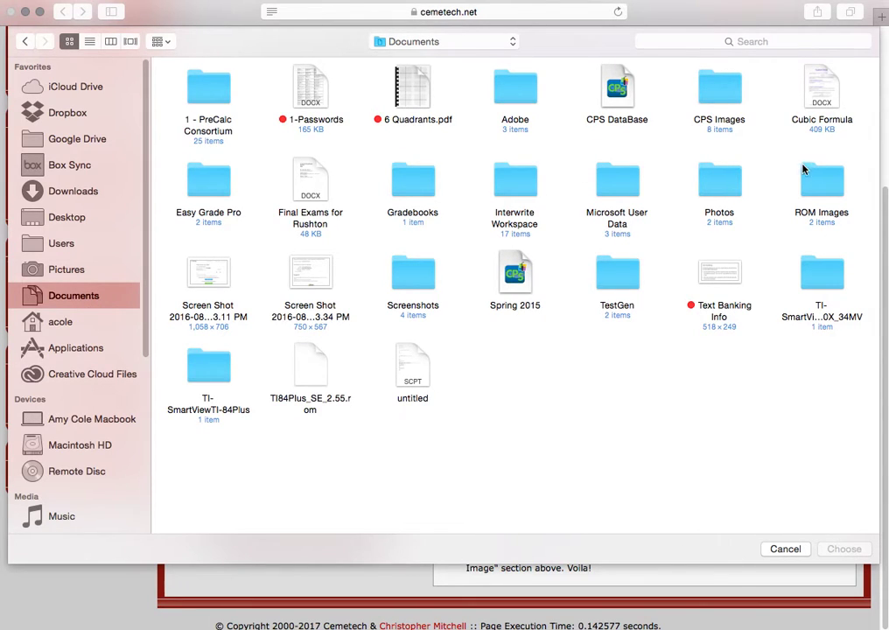
double_click(822, 188)
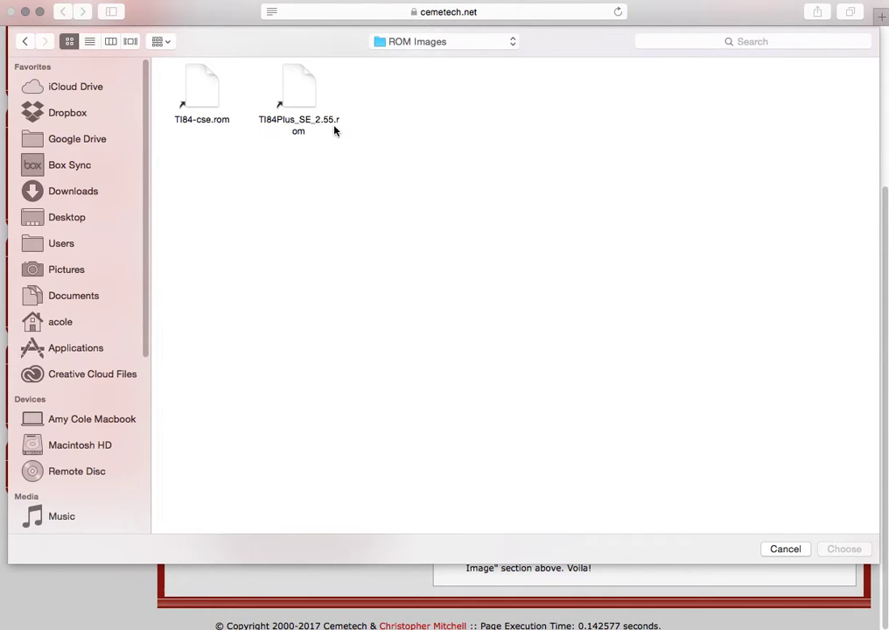
click(306, 94)
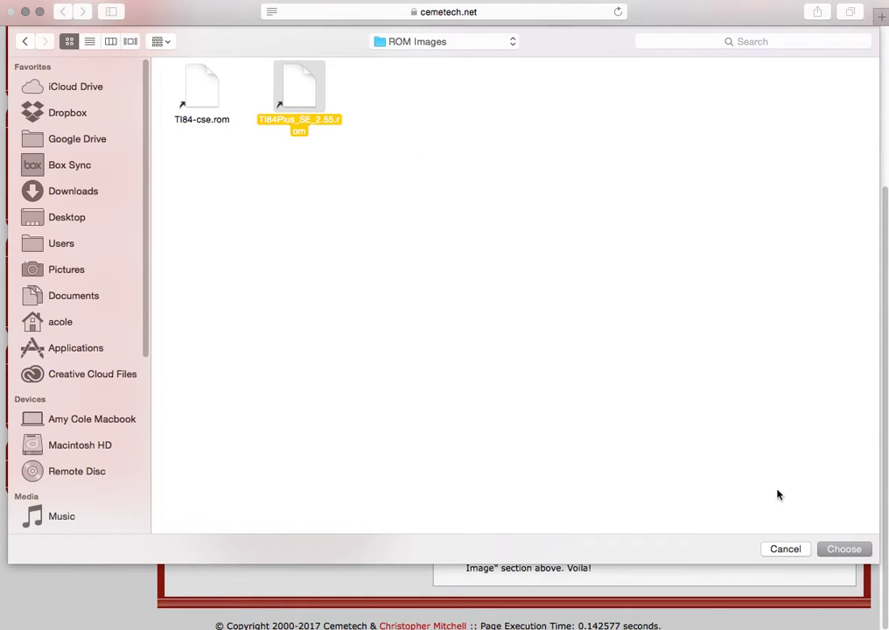
click(843, 549)
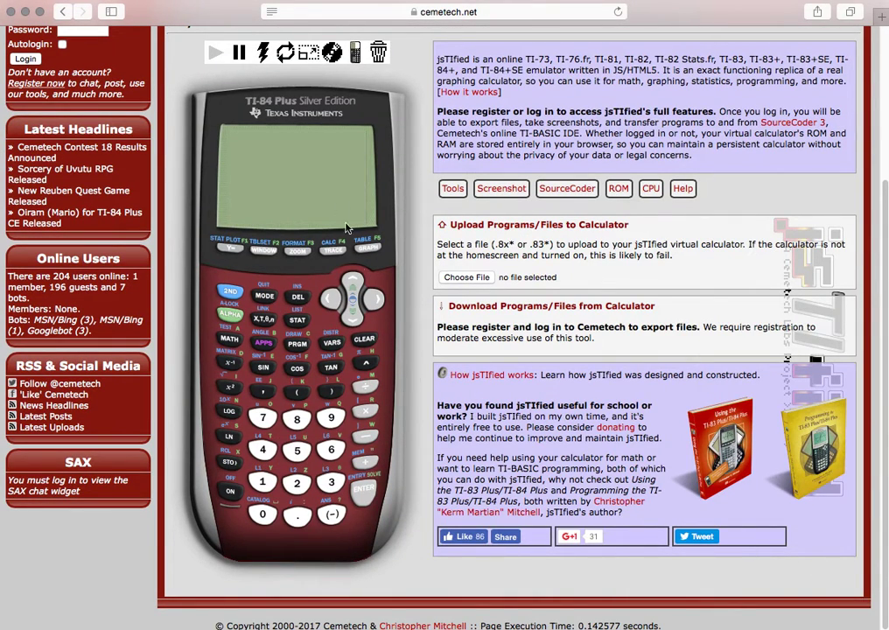
Turn on the calculator, clear the RAM cleared message, and evaluate 8+8 to get 16.
click(231, 497)
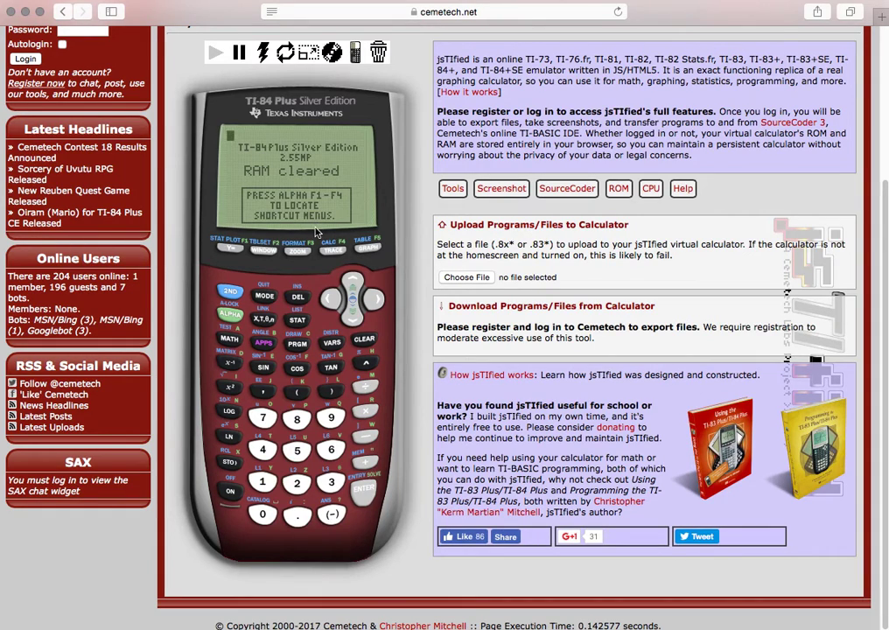
click(364, 339)
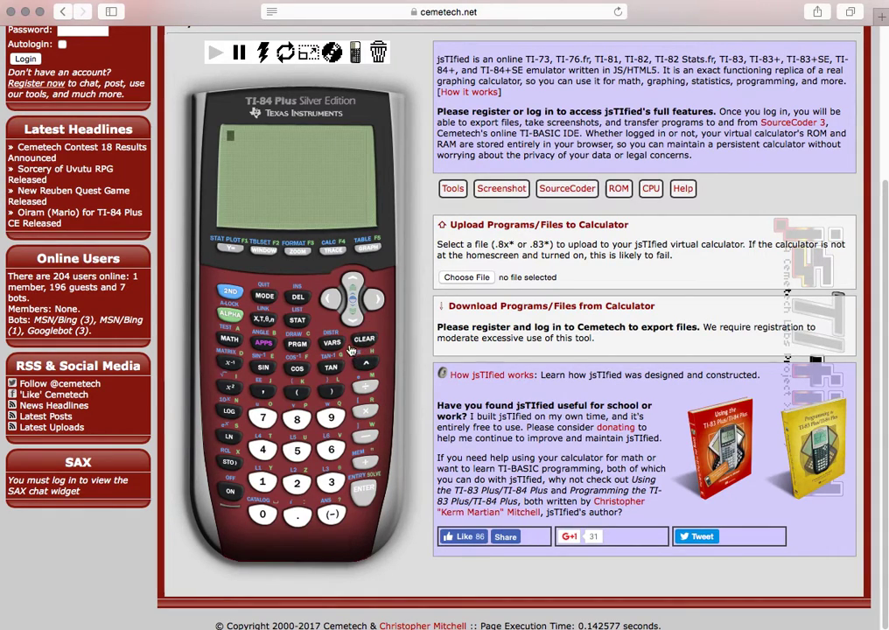
text(8+8)
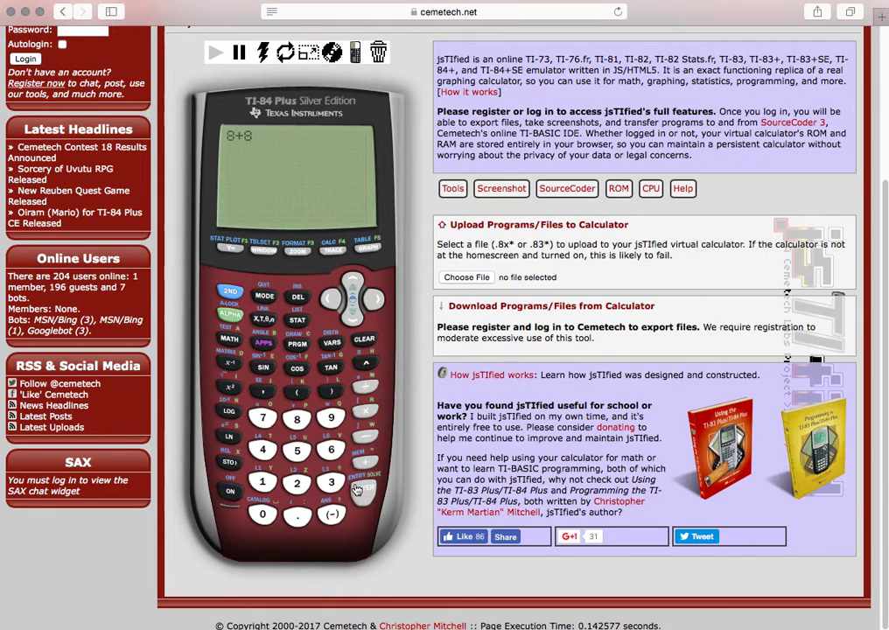
key(Return)
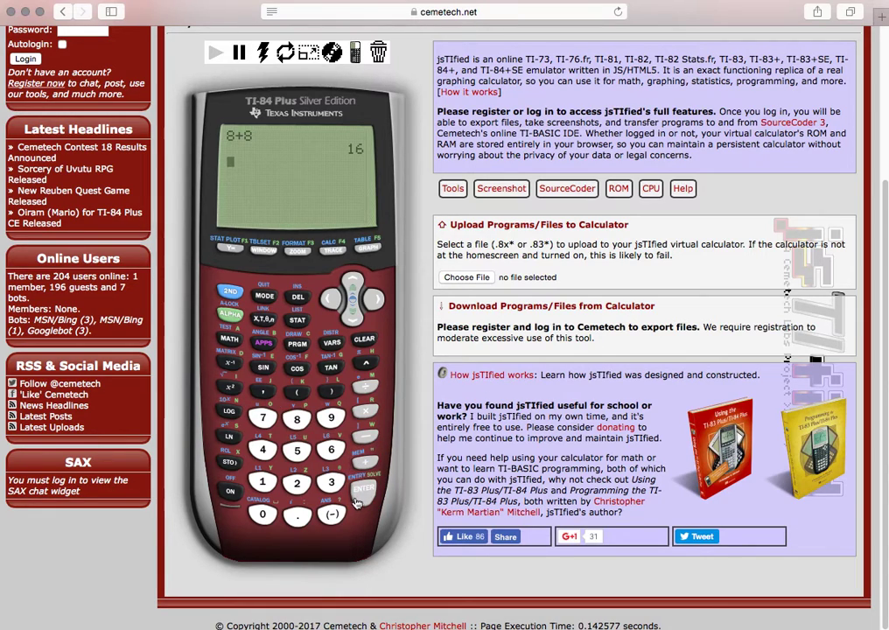
Enter Y1=2X²−4 in the equation editor and graph it.
click(229, 254)
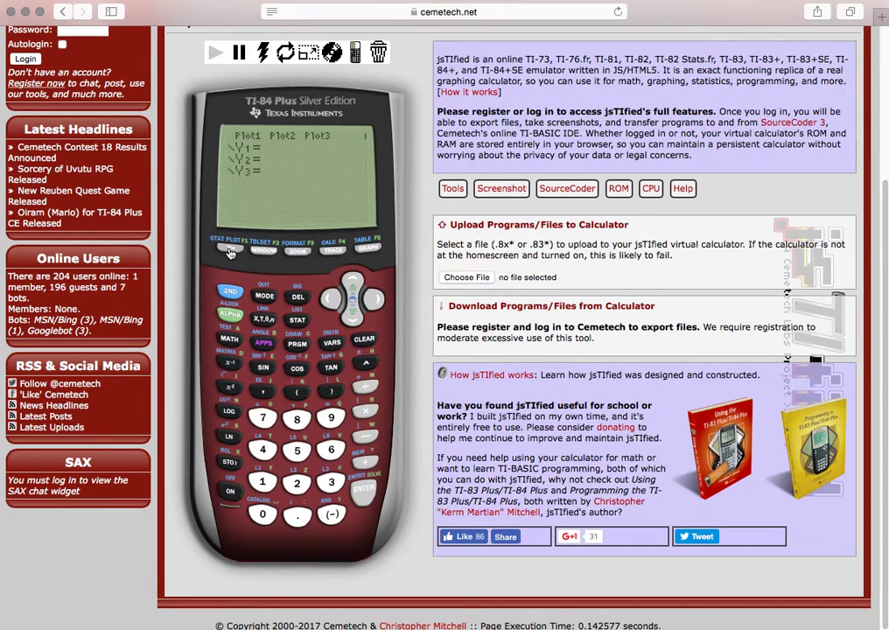
click(301, 482)
click(264, 318)
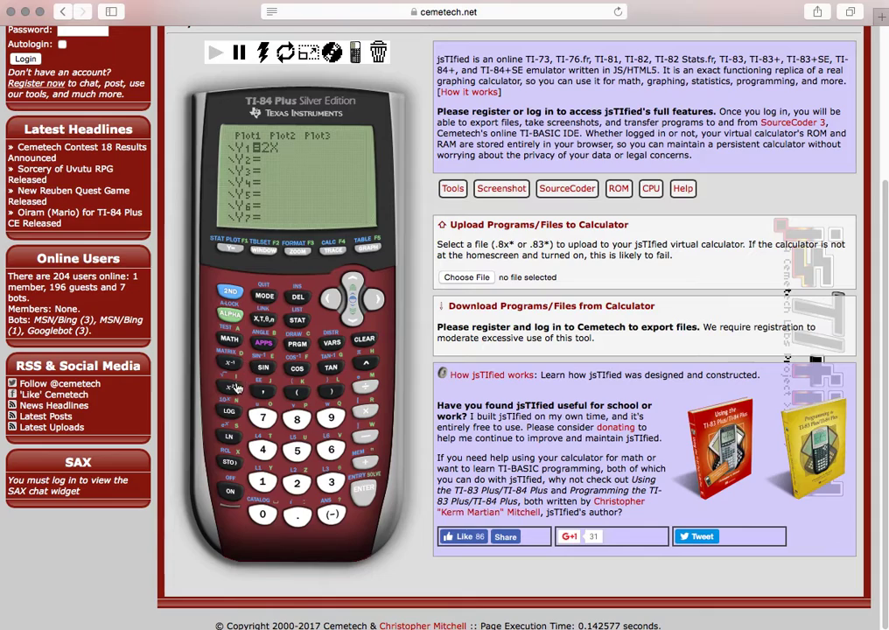
click(366, 362)
text(2)
key(Right)
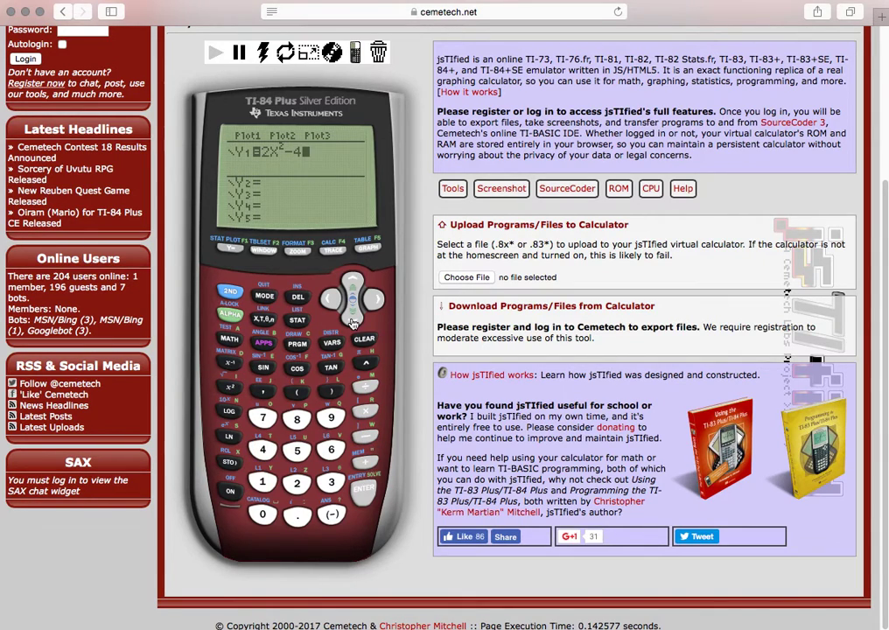
text(-4)
click(369, 246)
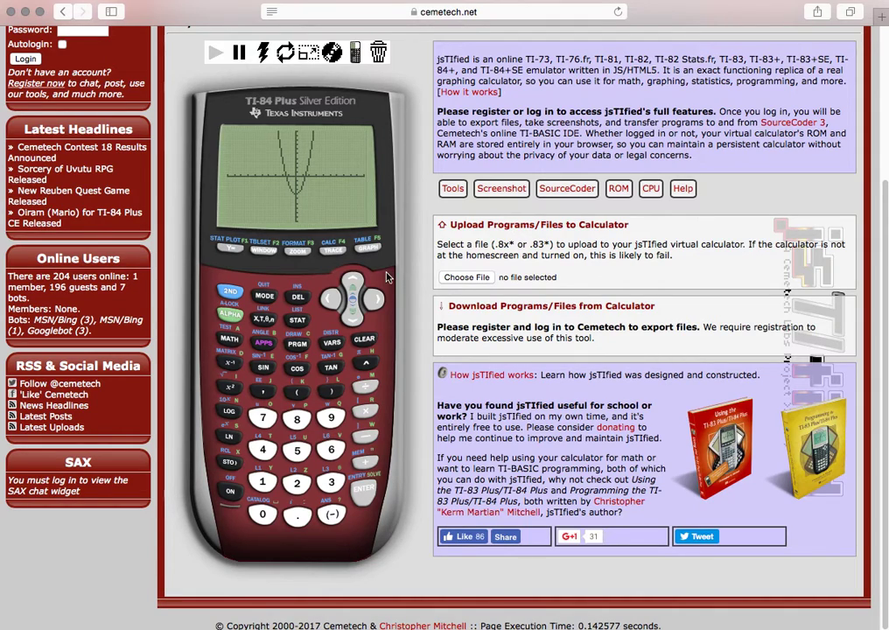
Evaluate 8+8 on the home screen, then clear the screen.
text(8+8)
key(Return)
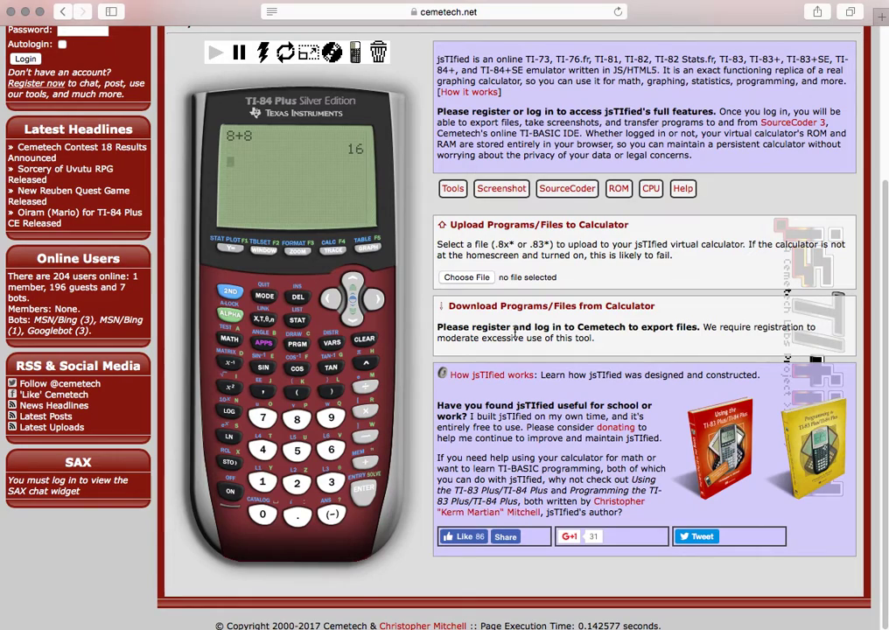
click(371, 347)
Scroll back to the top of the jsTIfied page.
scroll(460, 256, up, 3)
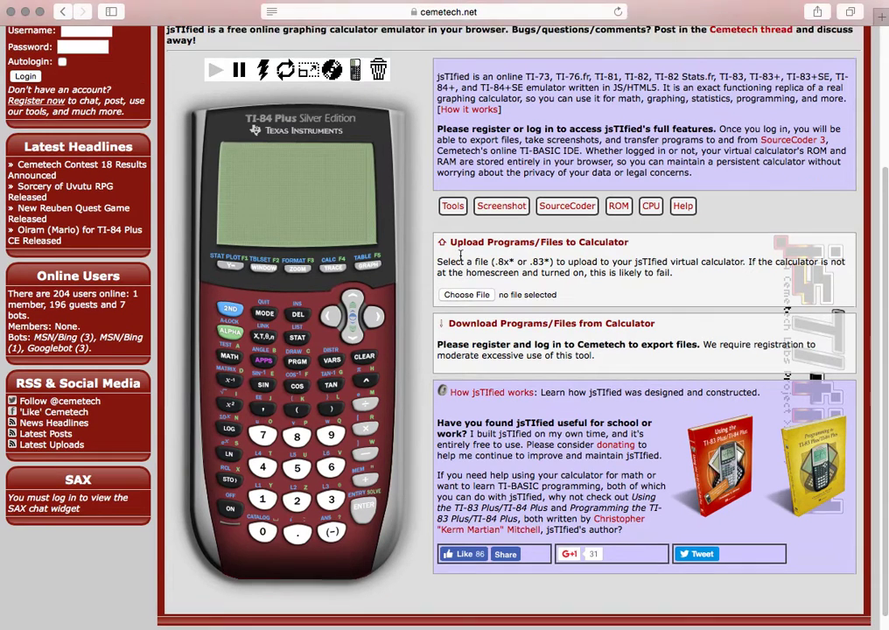
scroll(446, 310, up, 5)
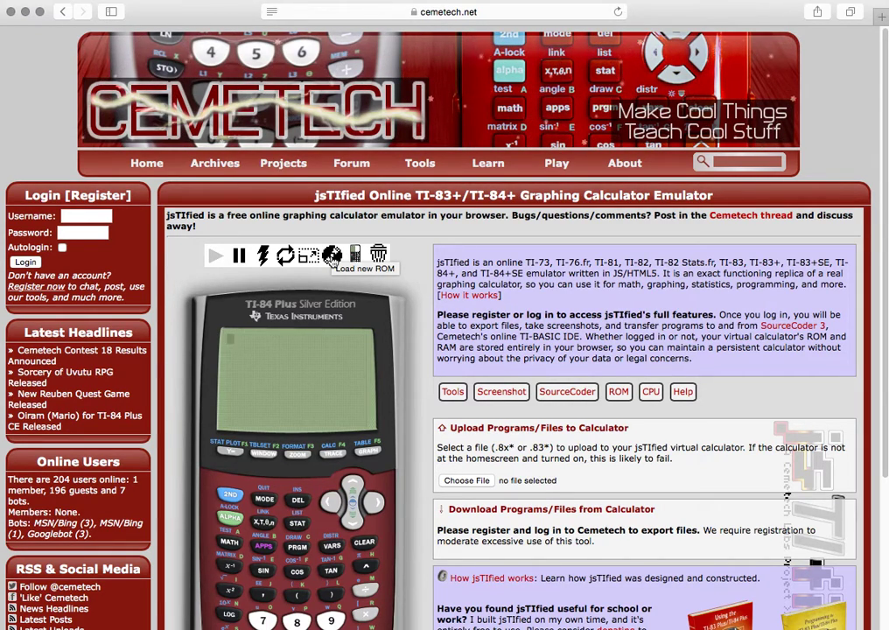
Load TI84-cse.rom through the Load new ROM panel's Choose File picker.
click(332, 255)
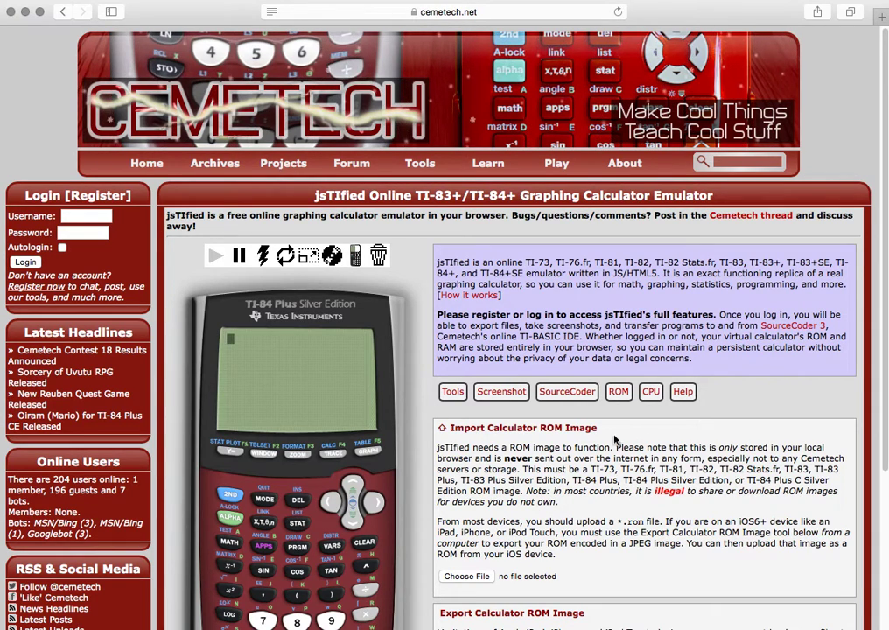
scroll(636, 542, down, 5)
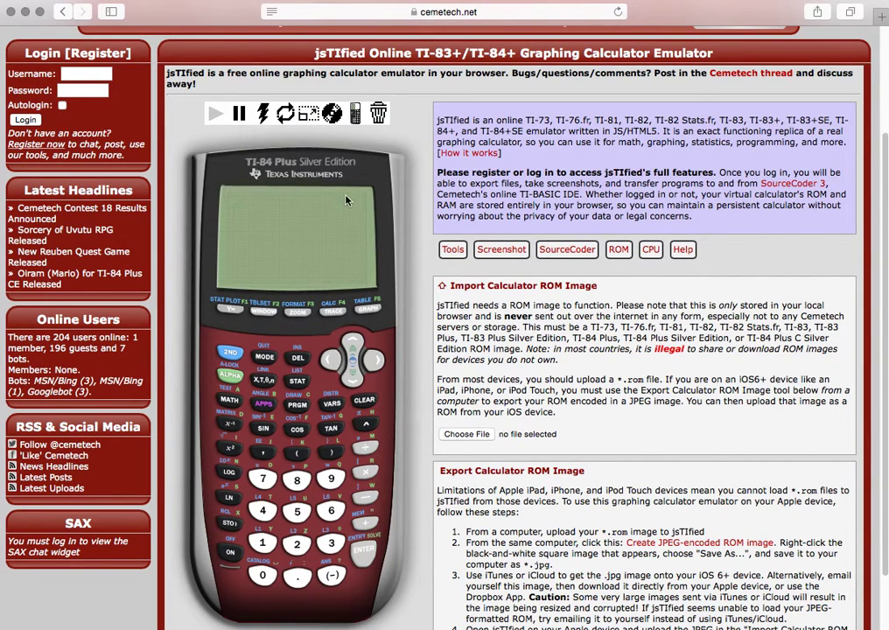
click(464, 434)
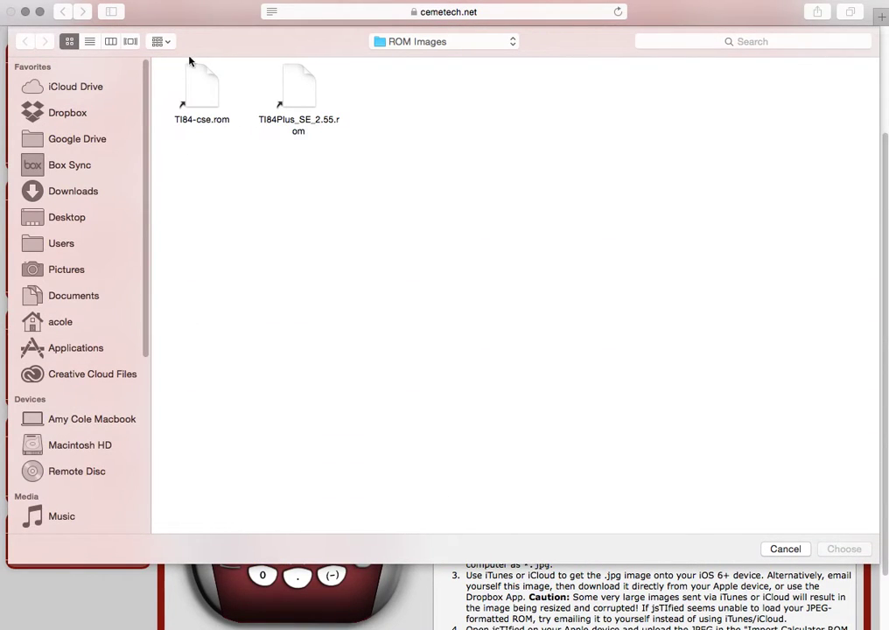
click(210, 100)
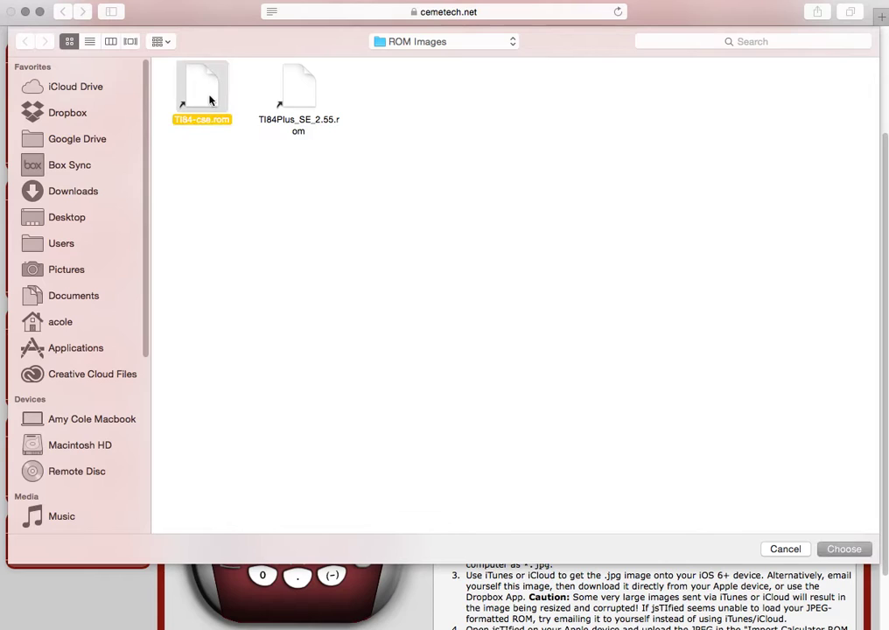
click(844, 549)
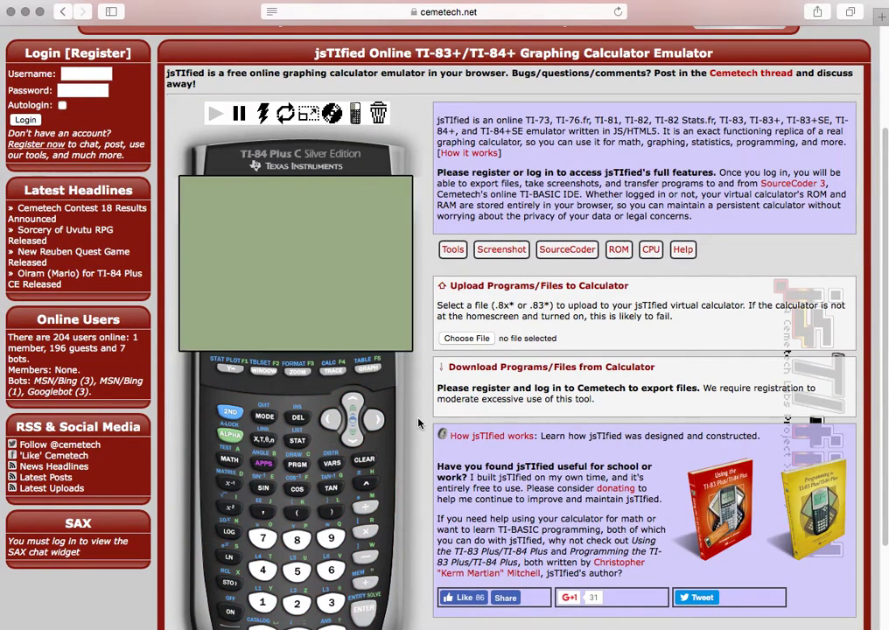
On the booted TI-84 Plus C, evaluate 9*9 to get 81.
scroll(419, 423, down, 1)
scroll(418, 424, down, 1)
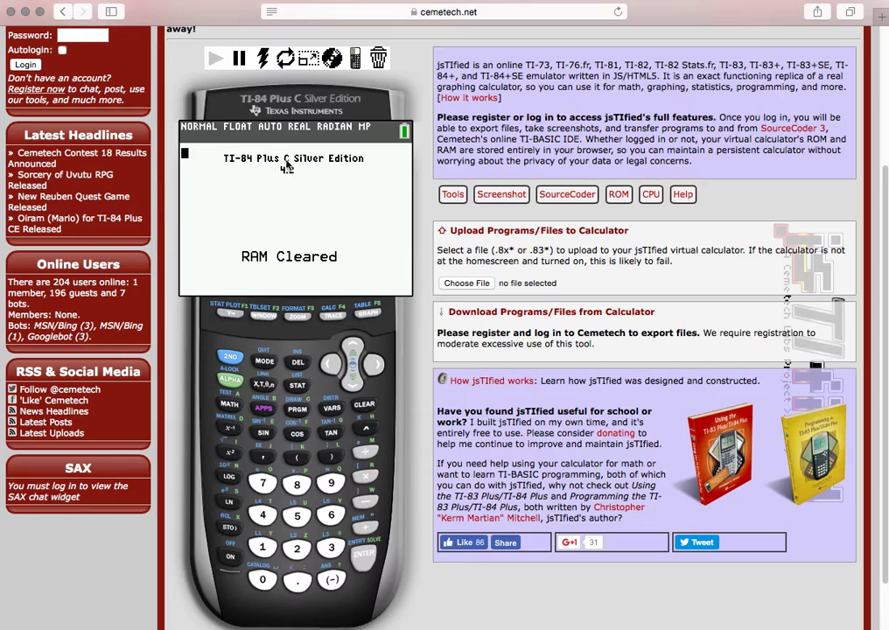
click(331, 483)
text(*9)
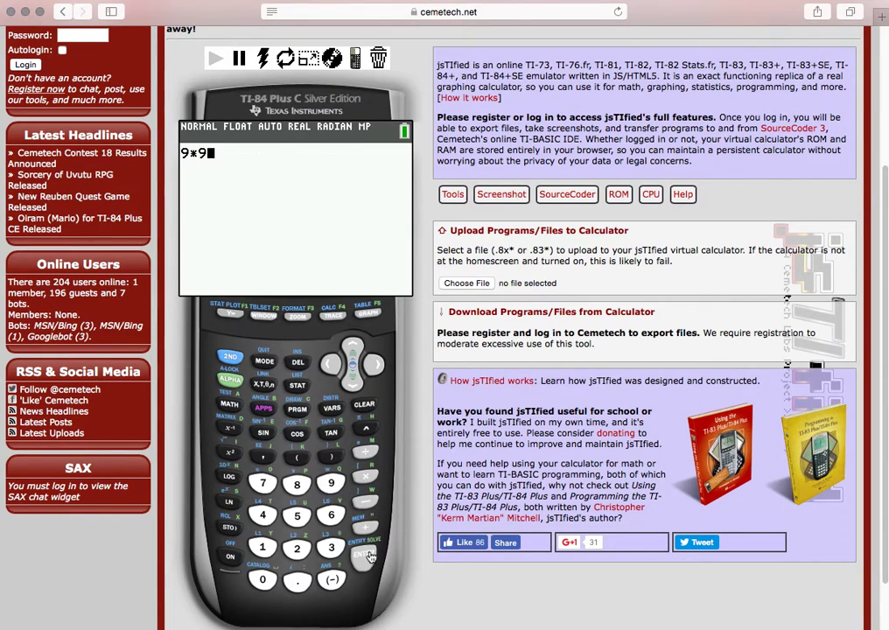
key(Return)
Clear the home screen, enter Y1=2X²−4 in the Y= editor, and graph the parabola.
click(360, 409)
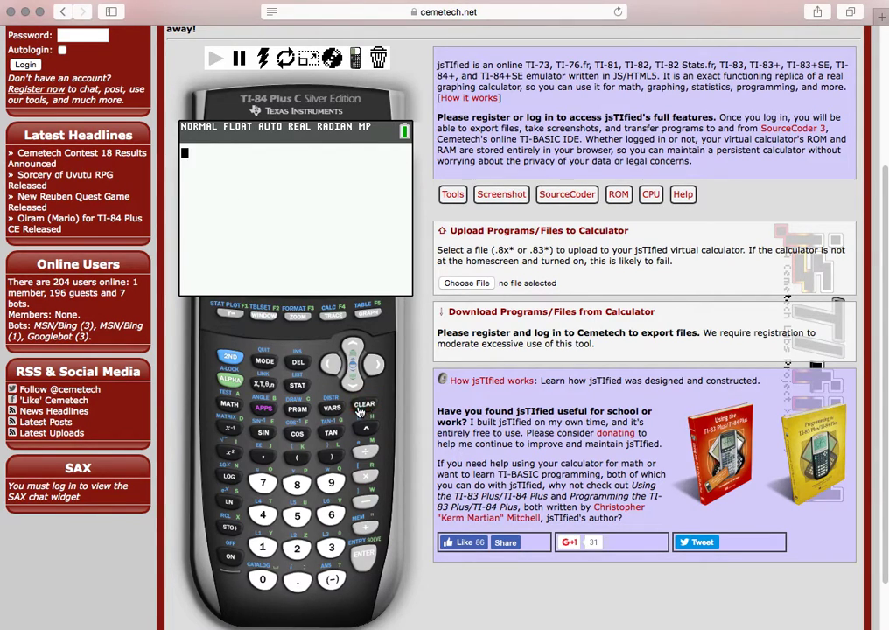
click(230, 312)
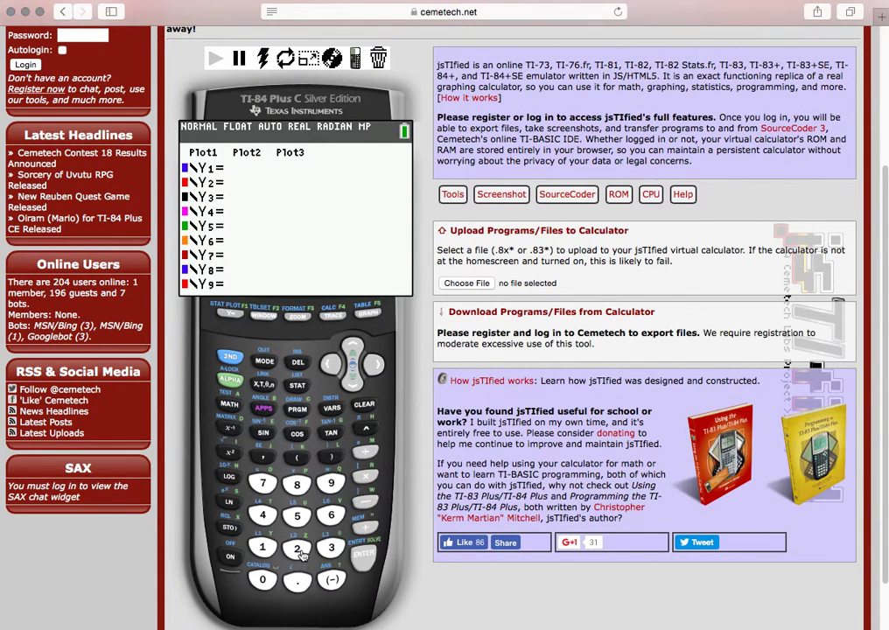
click(230, 452)
click(263, 387)
click(230, 452)
click(368, 498)
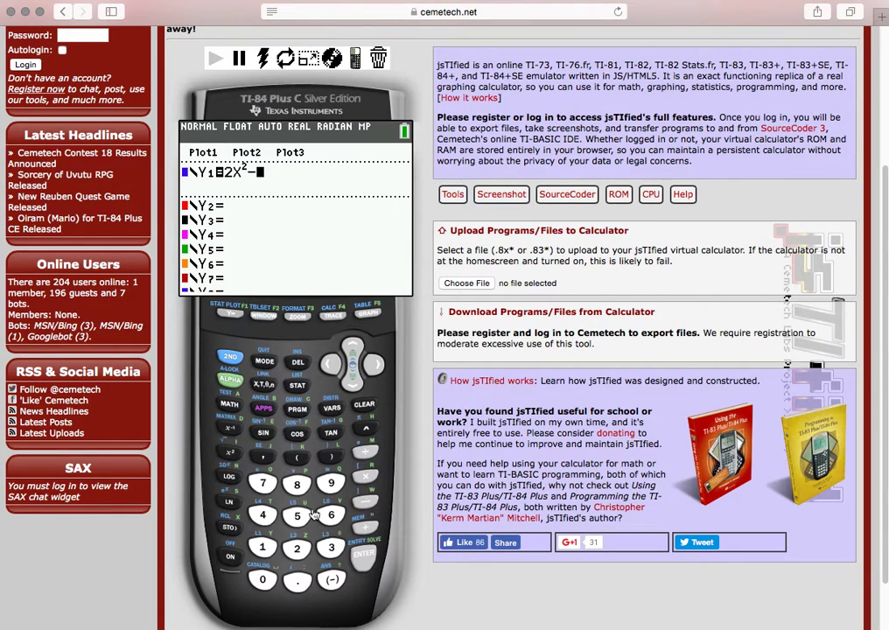
click(263, 514)
click(366, 313)
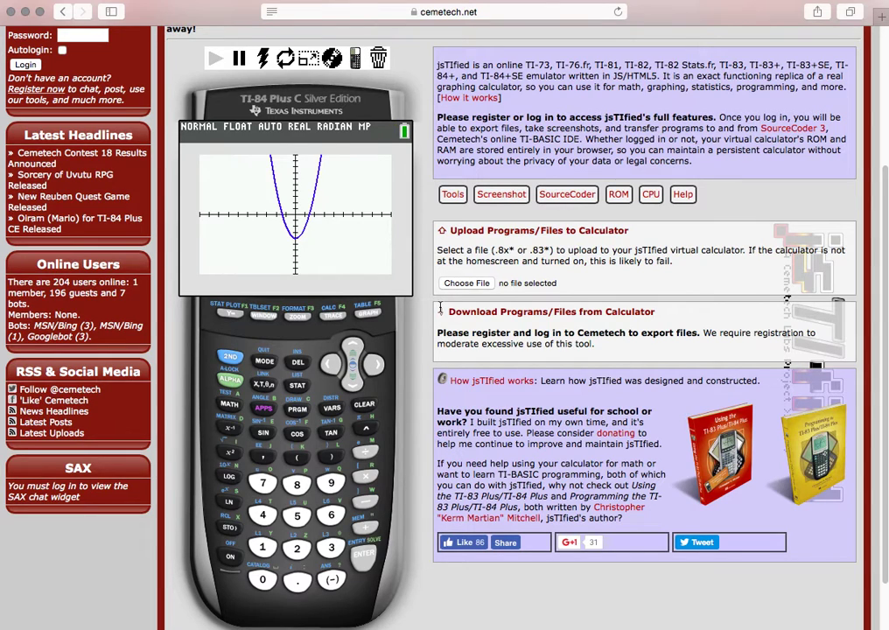
scroll(440, 308, up, 5)
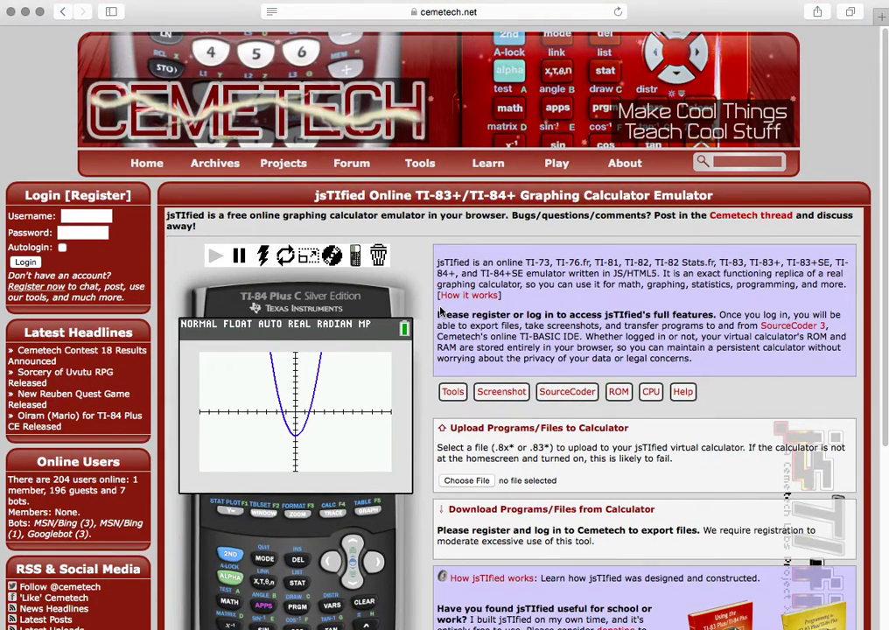
scroll(440, 308, down, 7)
scroll(441, 309, up, 7)
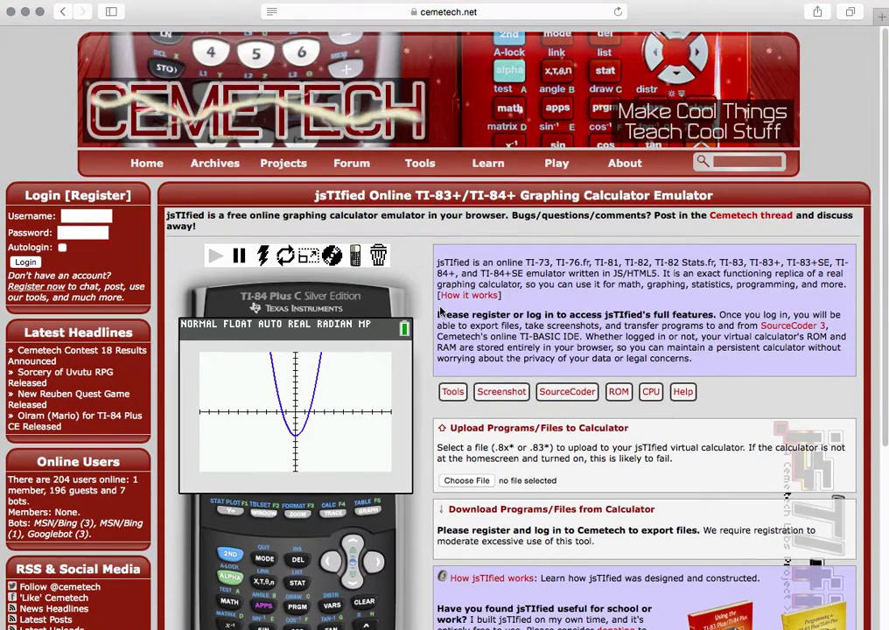